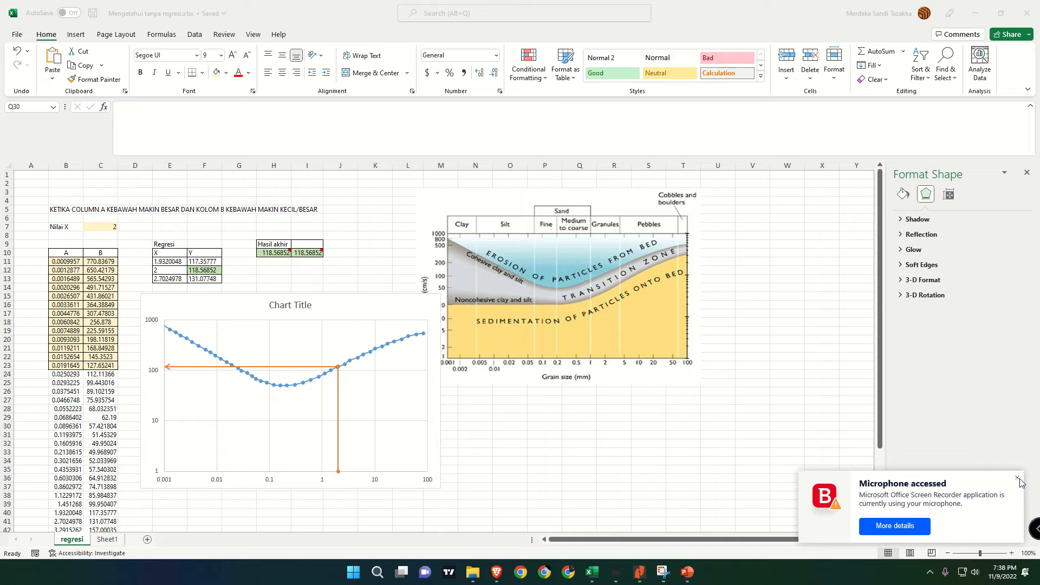
Dismiss the microphone notification and shift the erosion and sedimentation diagram slightly toward the chart.
click(1018, 479)
click(755, 433)
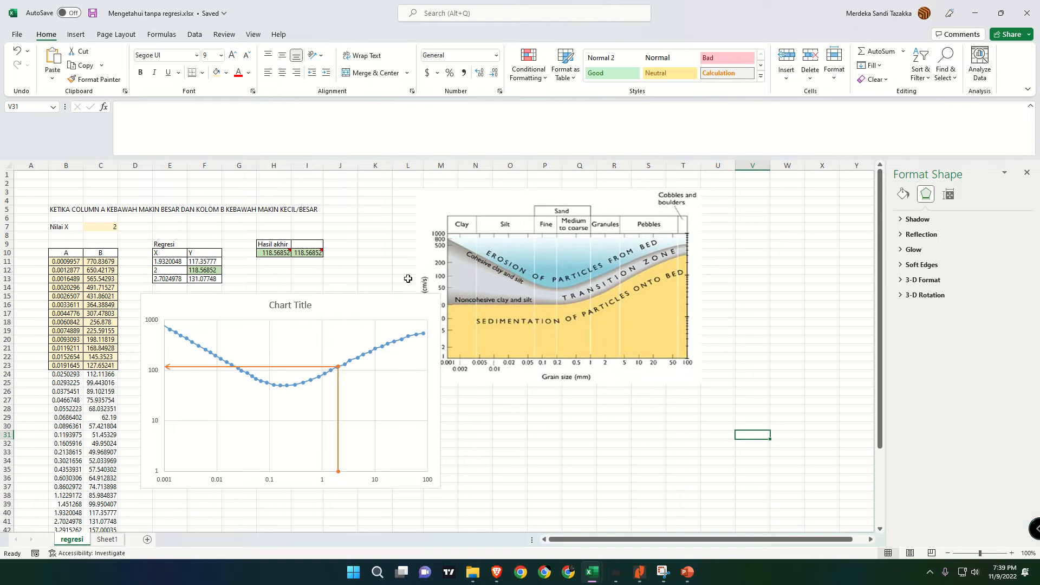
mouse_move(473, 245)
mouse_down()
mouse_move(488, 245)
mouse_move(469, 245)
mouse_up()
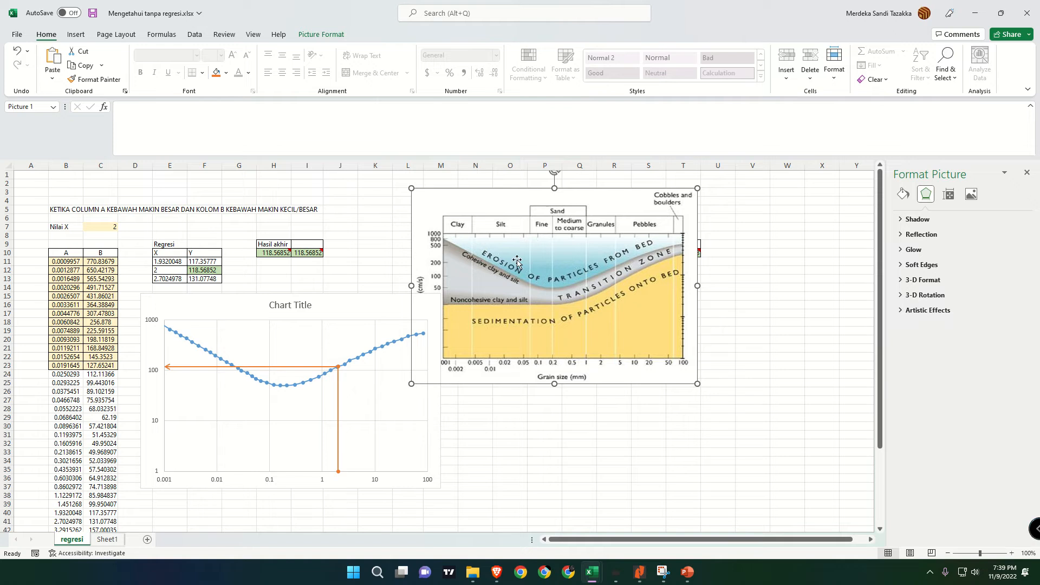
click(549, 482)
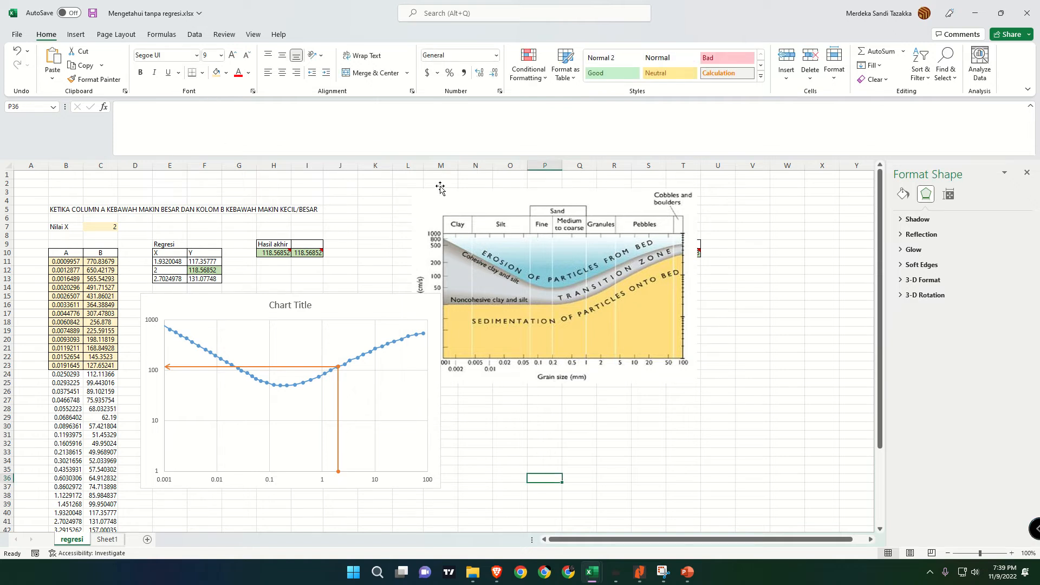
Draw a vertical straight arrow about 1.4 inches tall from grain size 0.2 up to the erosion curve on the diagram.
click(75, 34)
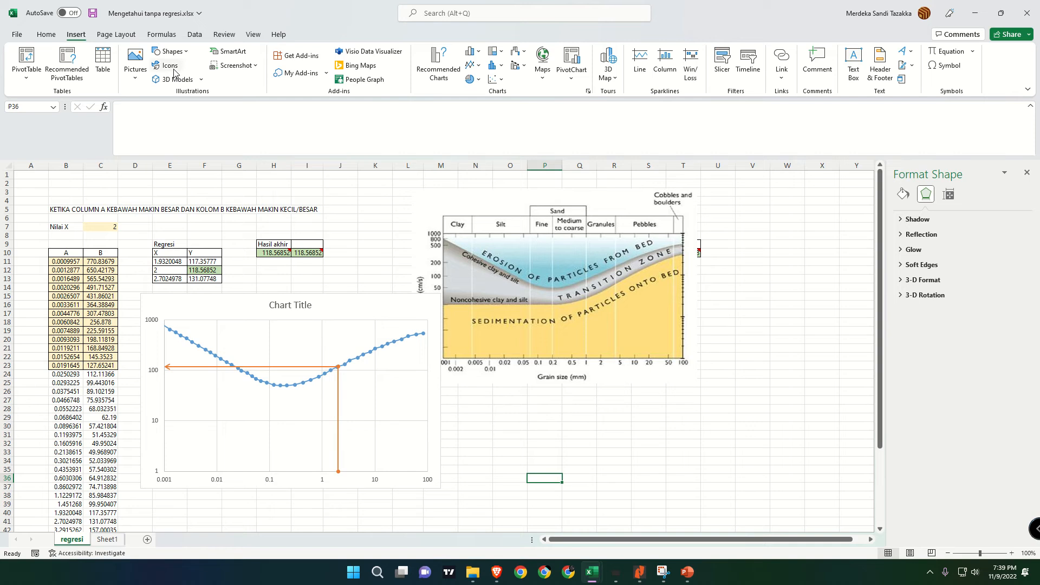
click(172, 51)
click(189, 80)
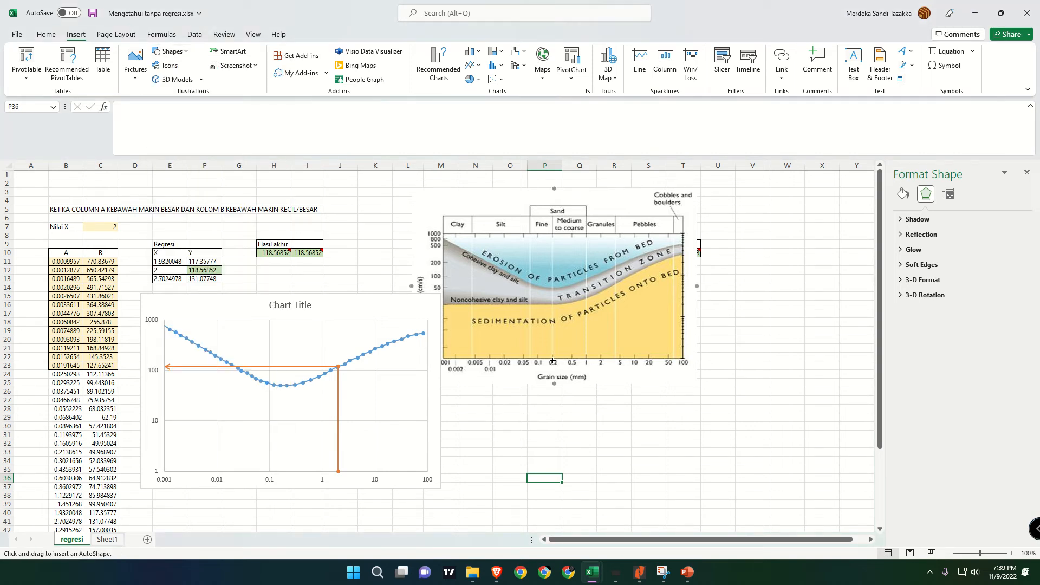
drag(552, 361, 552, 290)
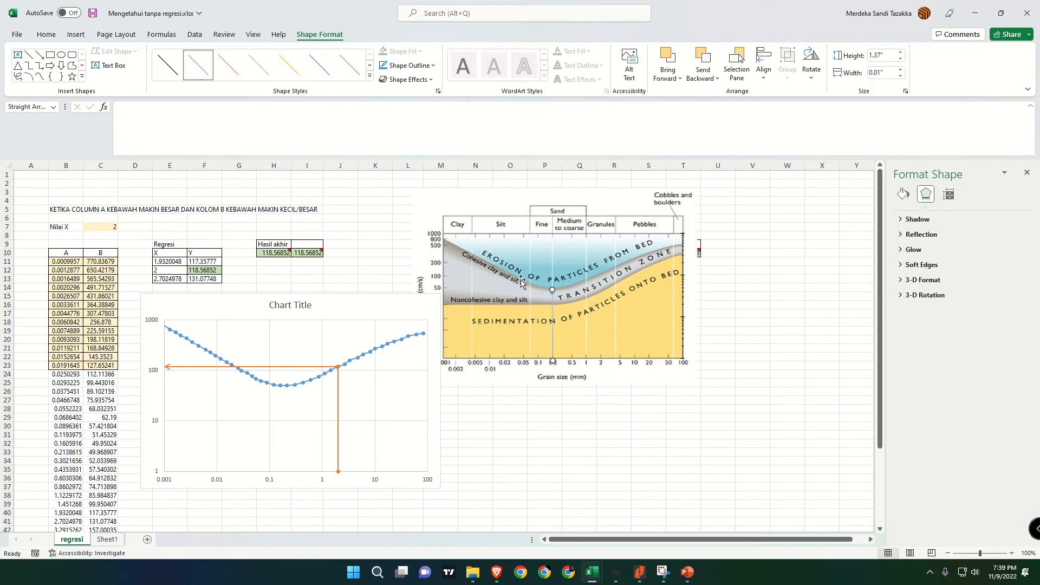
click(752, 408)
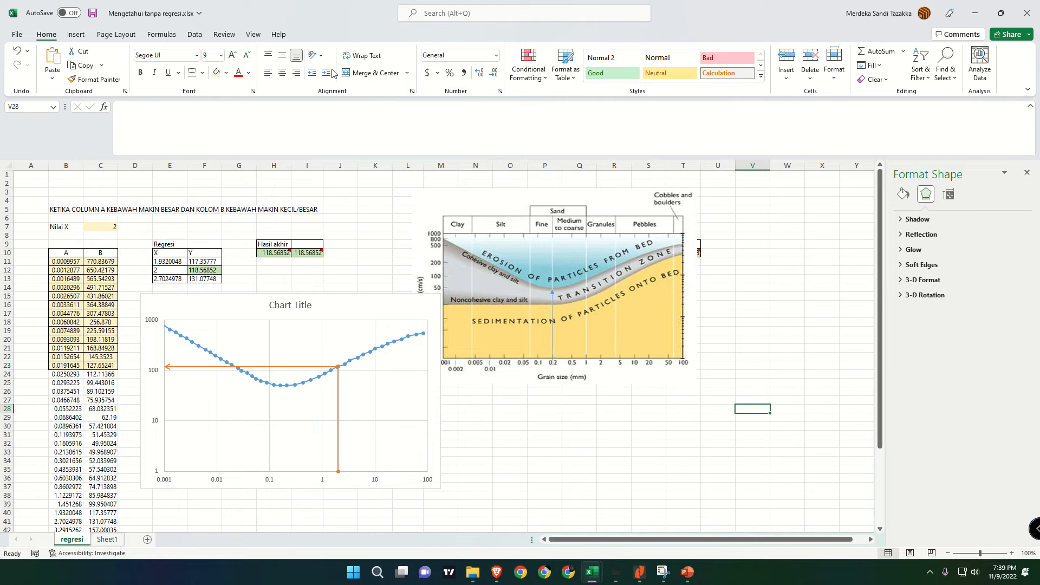
Draw a horizontal straight arrow from the tip of the vertical arrow to about 50 on the diagram's velocity axis.
click(76, 34)
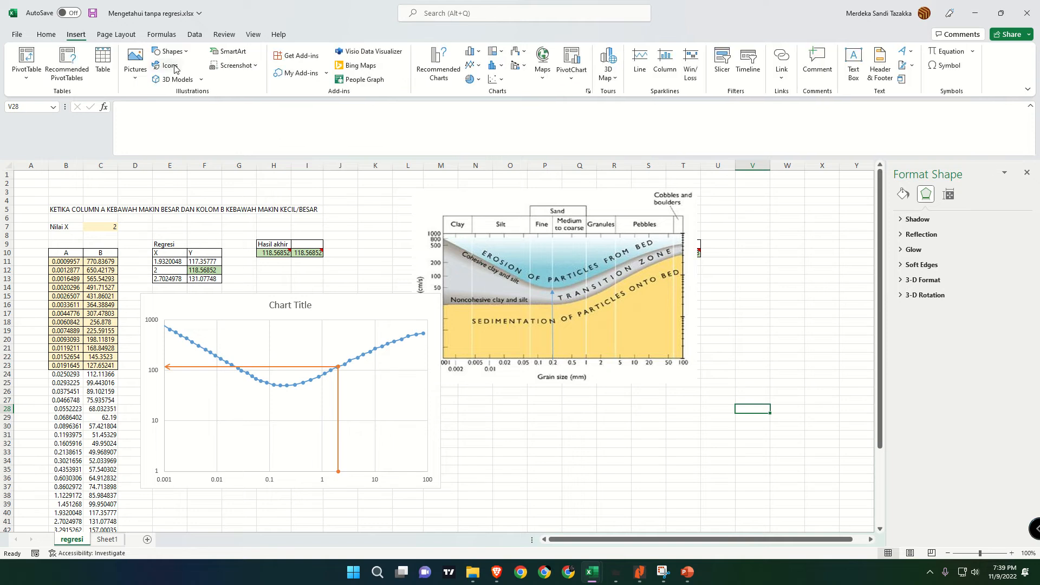
click(136, 78)
click(170, 51)
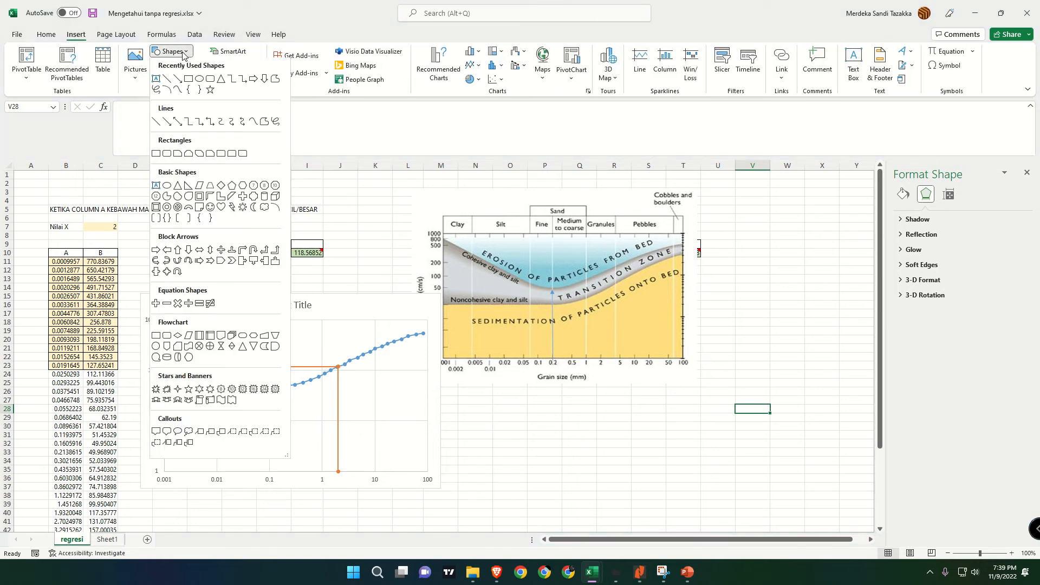
click(174, 79)
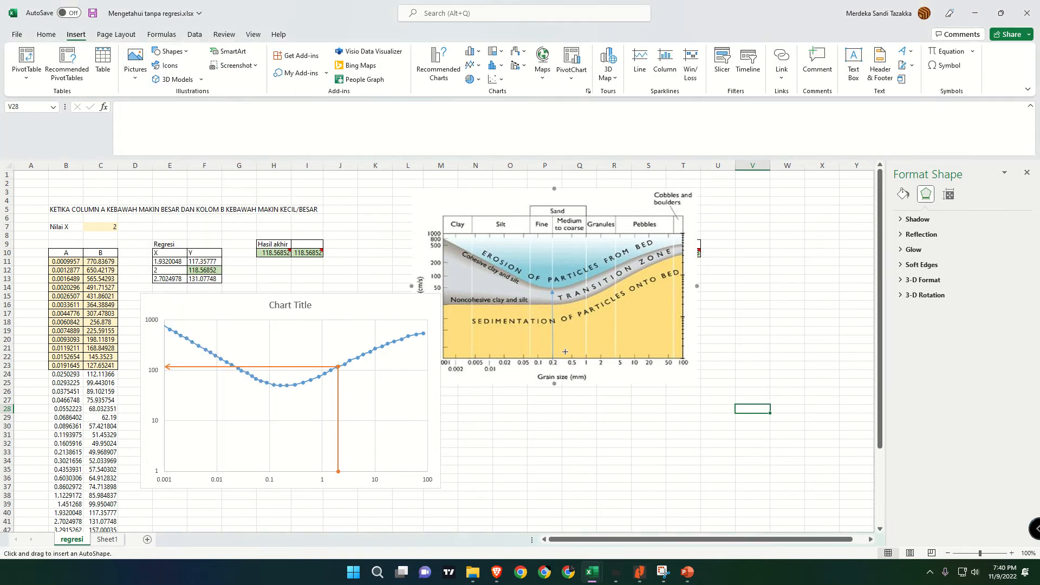
drag(552, 290, 444, 289)
click(566, 408)
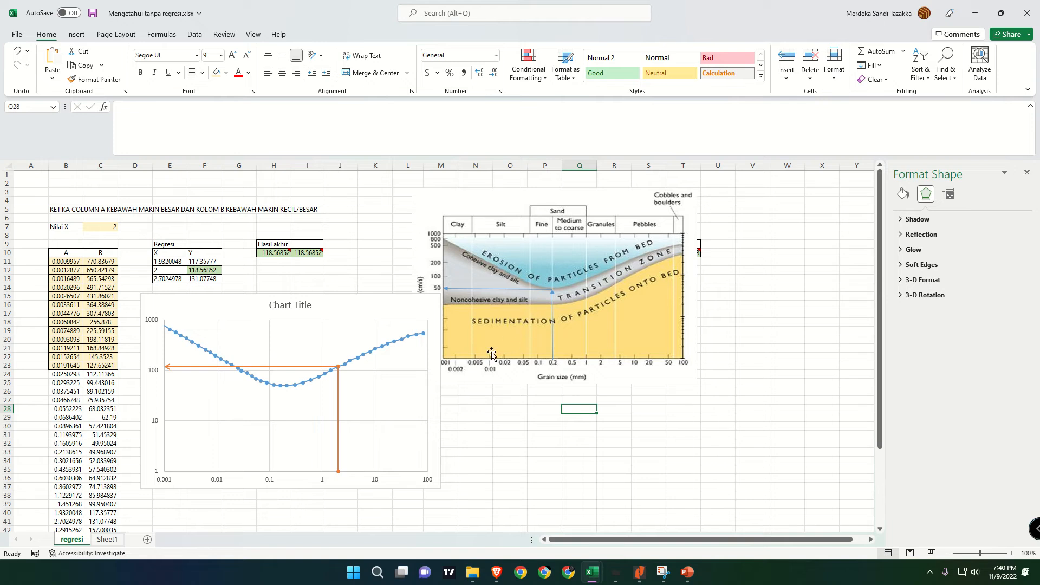
Set Nilai X in C7 to 0.01 and check the resulting value and formula in I10.
drag(334, 318, 330, 319)
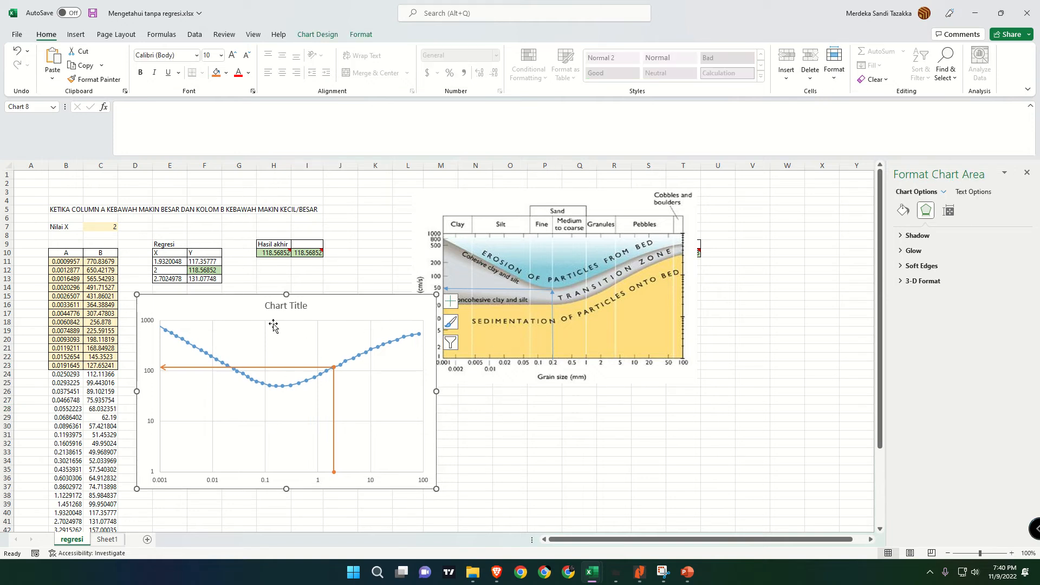
click(114, 231)
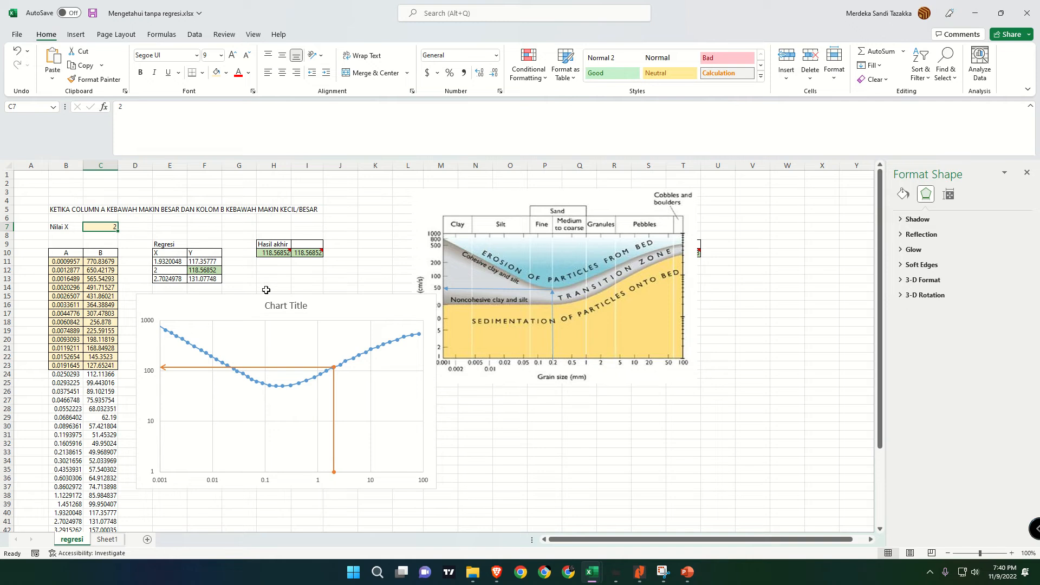
text(0.)
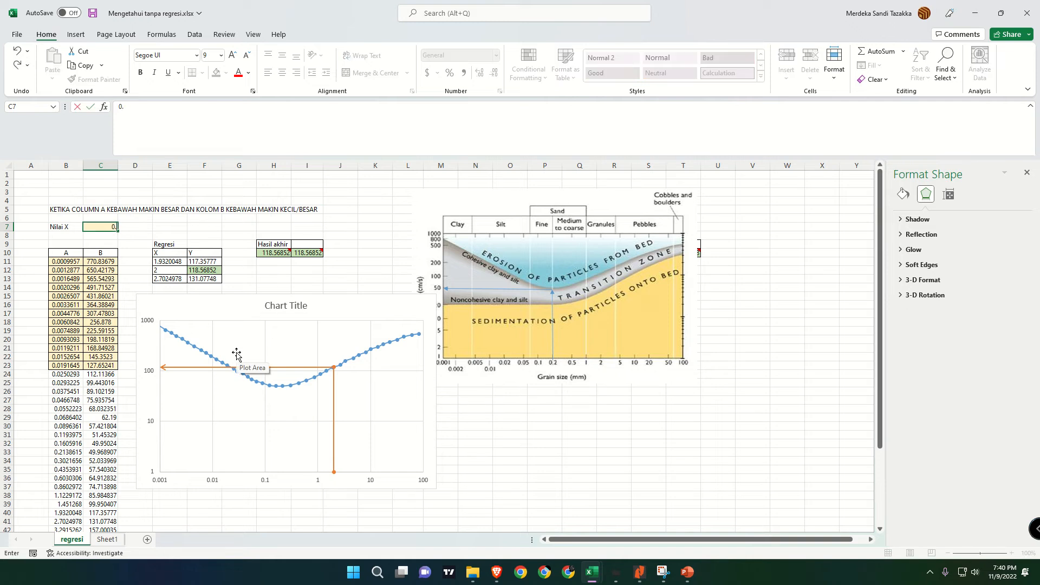
text(01)
key(Return)
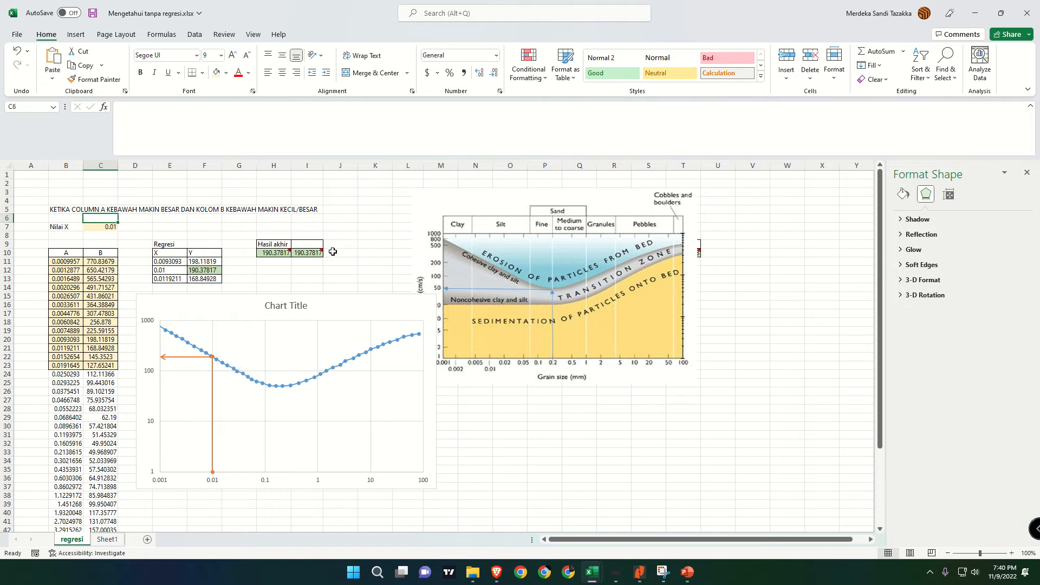
click(309, 254)
click(308, 253)
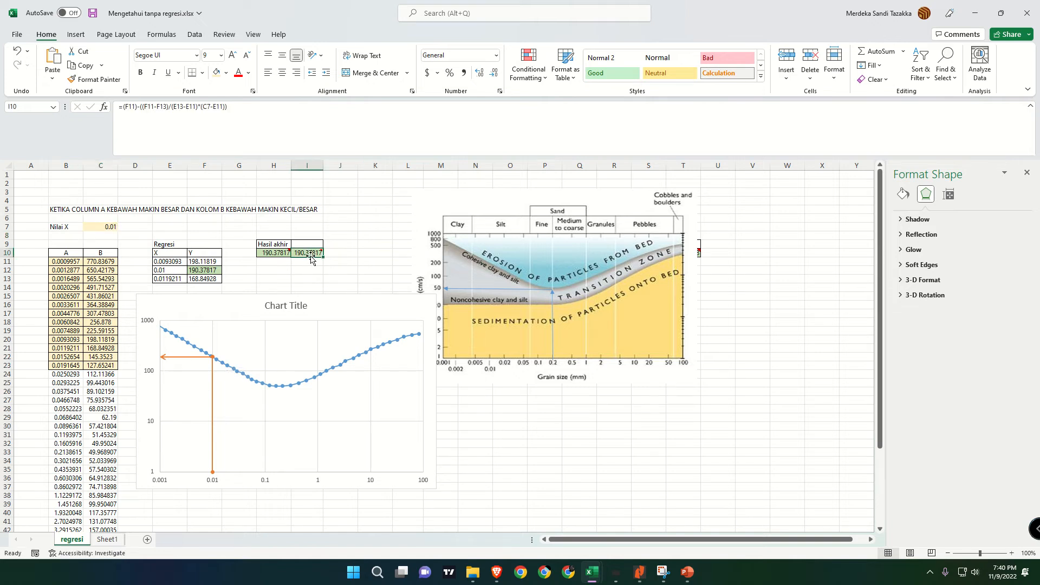
Set Nilai X in C7 to 0.2 and inspect the simple formula in I10 and the full formula in H10.
click(100, 228)
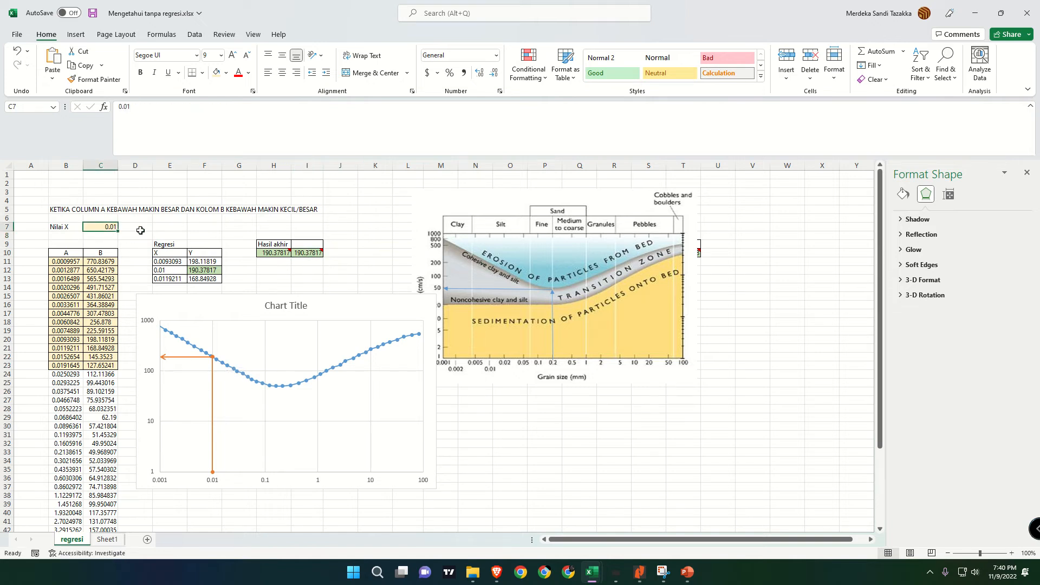
text(0.)
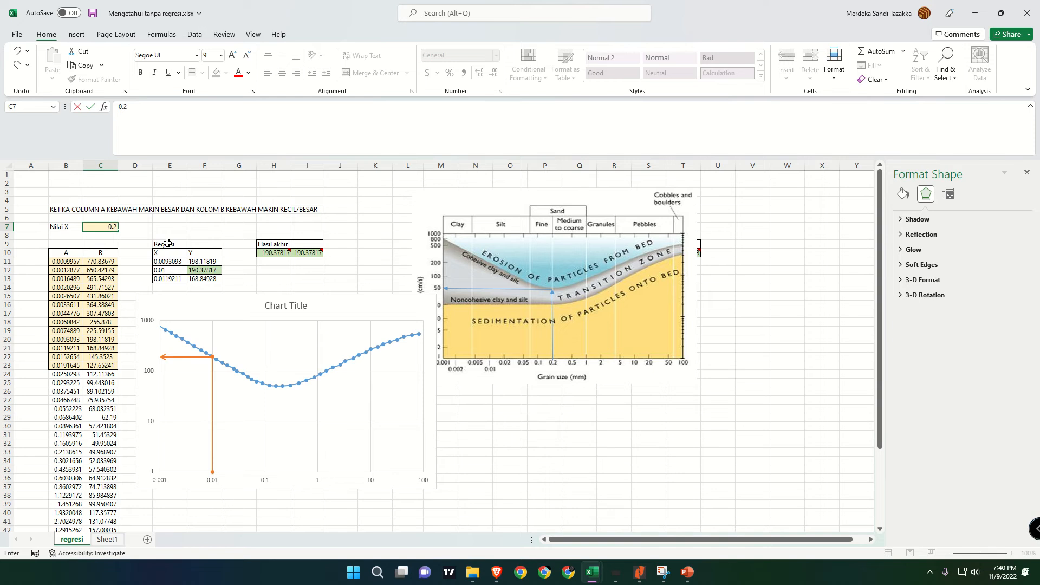
key(Return)
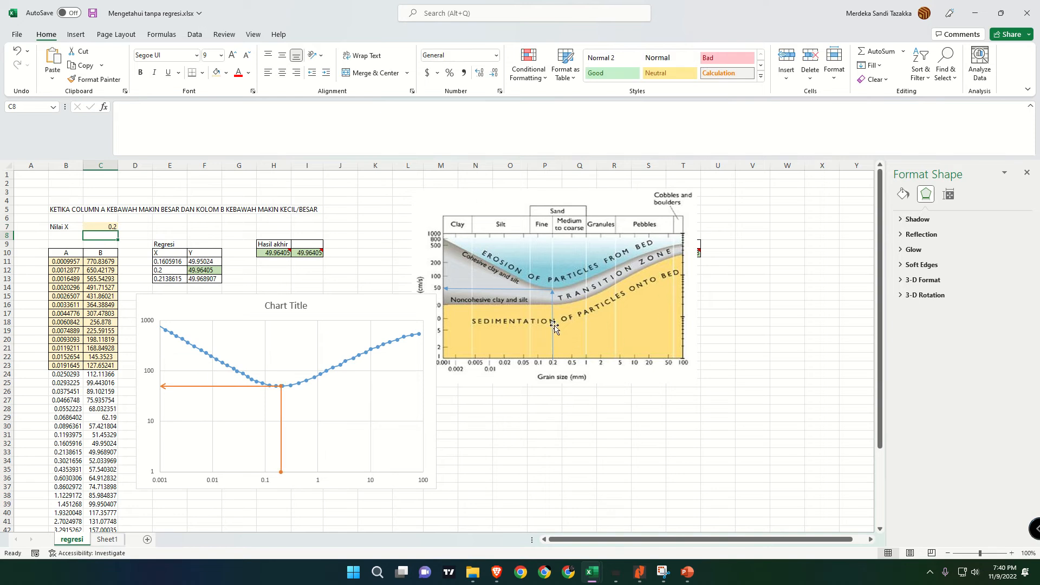
click(583, 304)
click(328, 275)
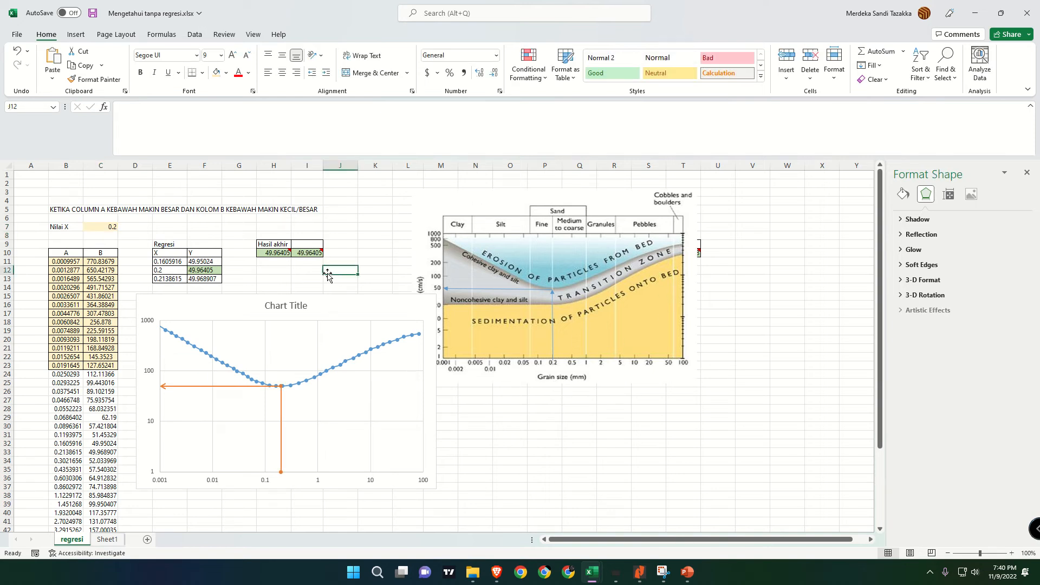
click(314, 253)
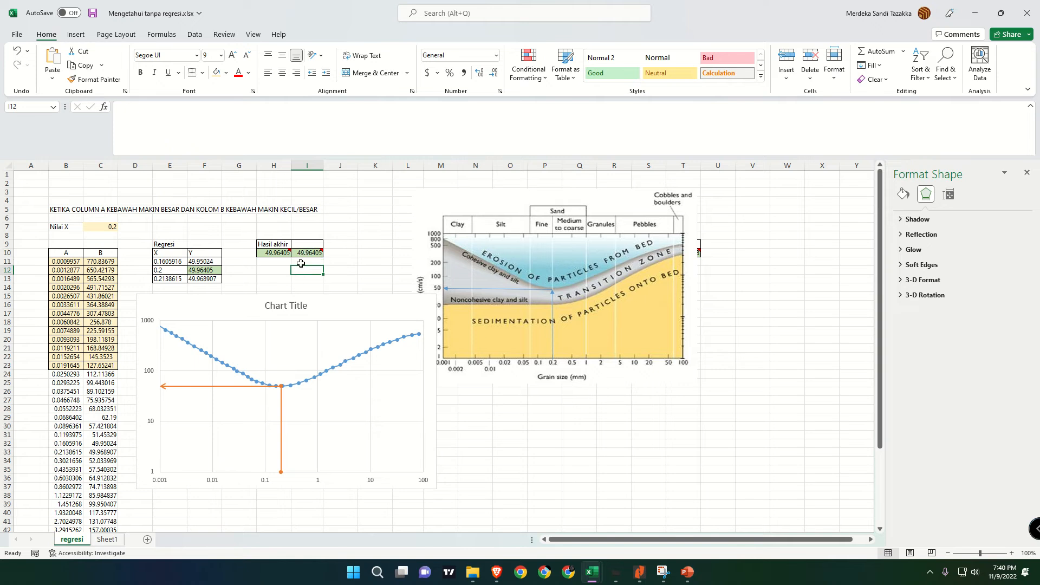
mouse_move(293, 259)
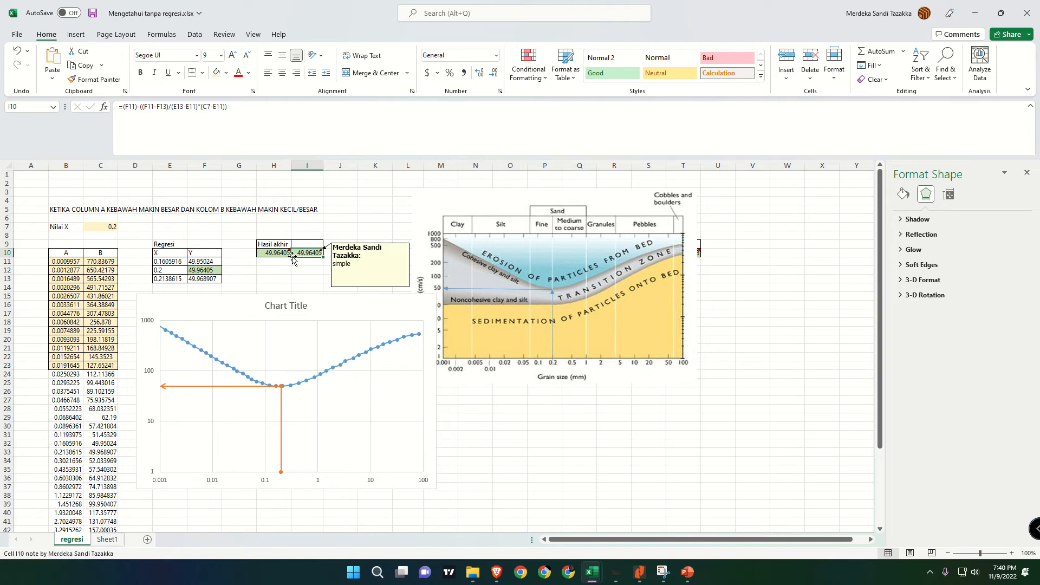
click(290, 255)
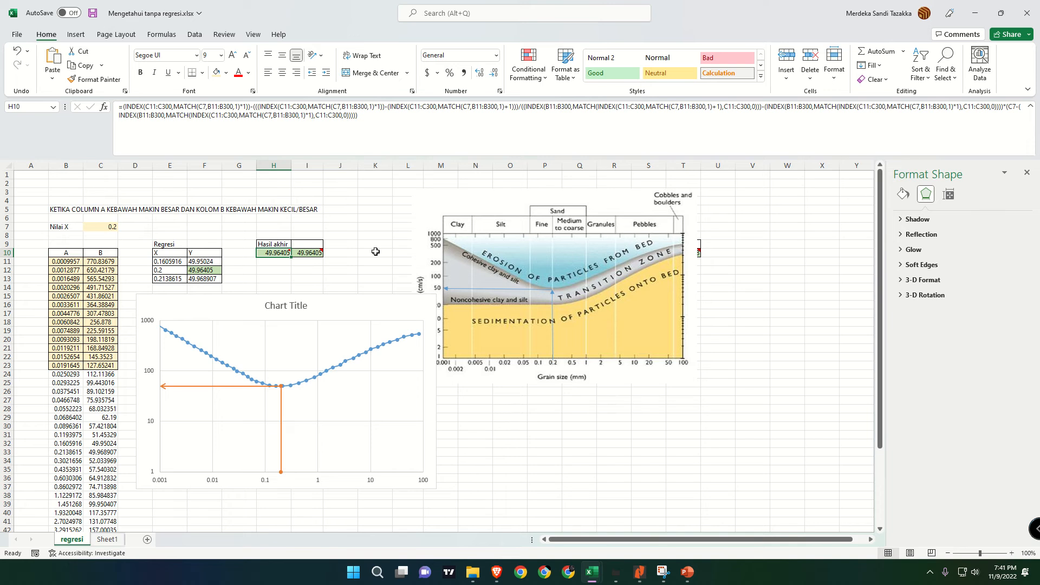
Clear the A and B data values in B11:C53.
click(66, 261)
scroll(106, 302, down, 5)
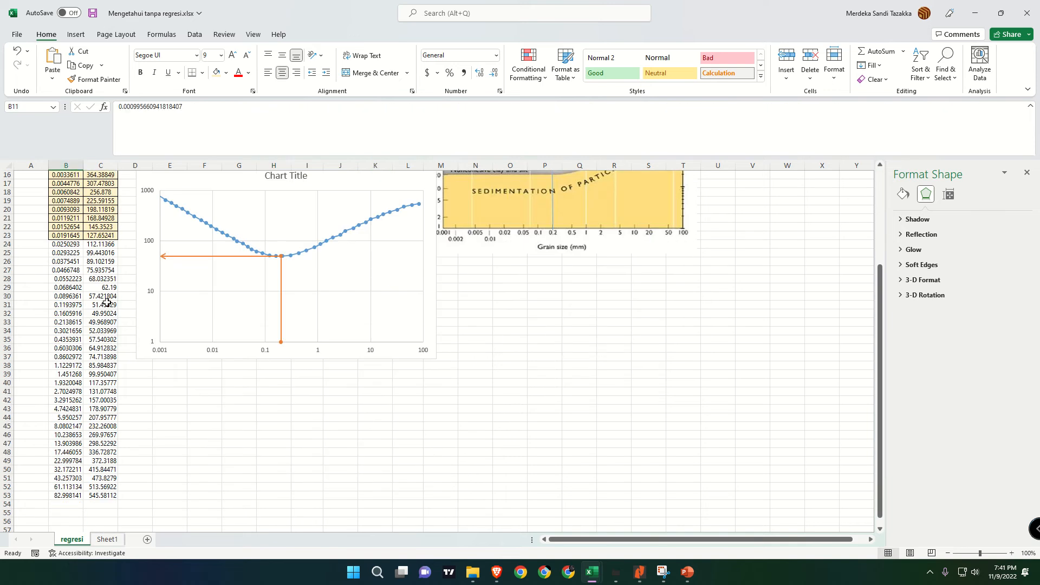
shift+click(98, 492)
scroll(98, 492, up, 5)
key(Delete)
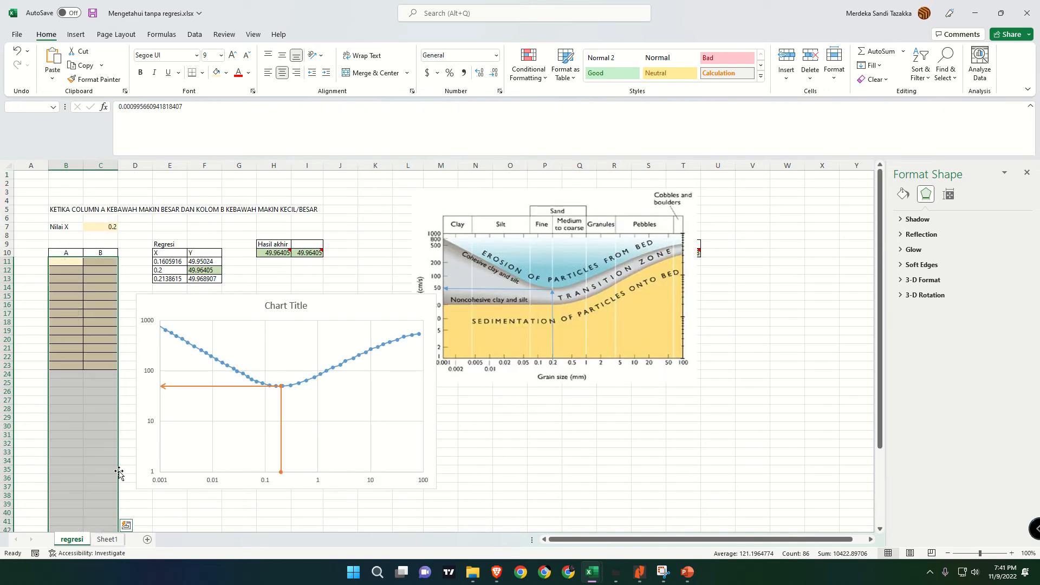
click(523, 314)
click(398, 244)
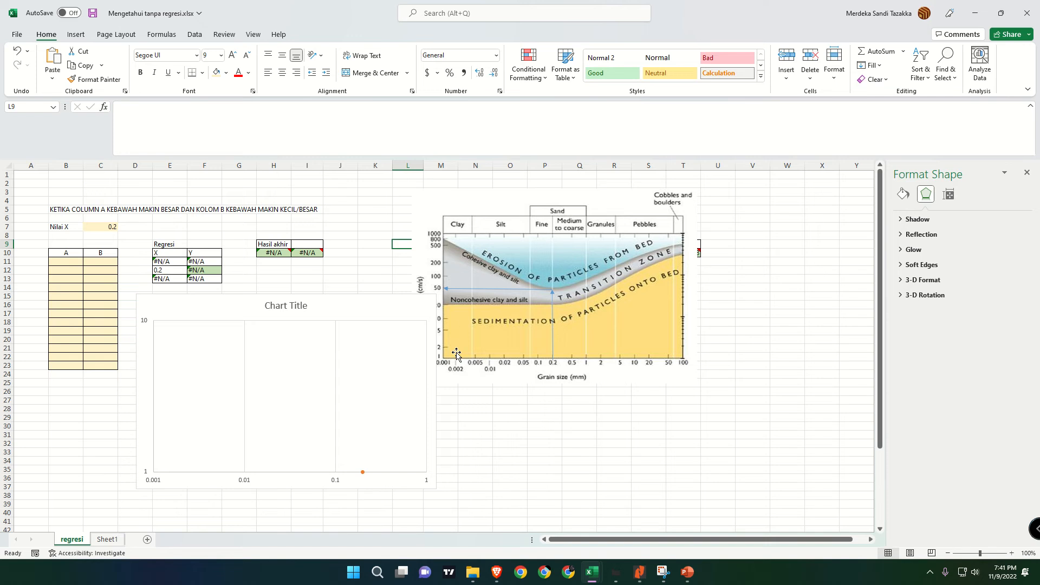
Undo the deletion of the data table values.
click(91, 261)
key(ctrl+z)
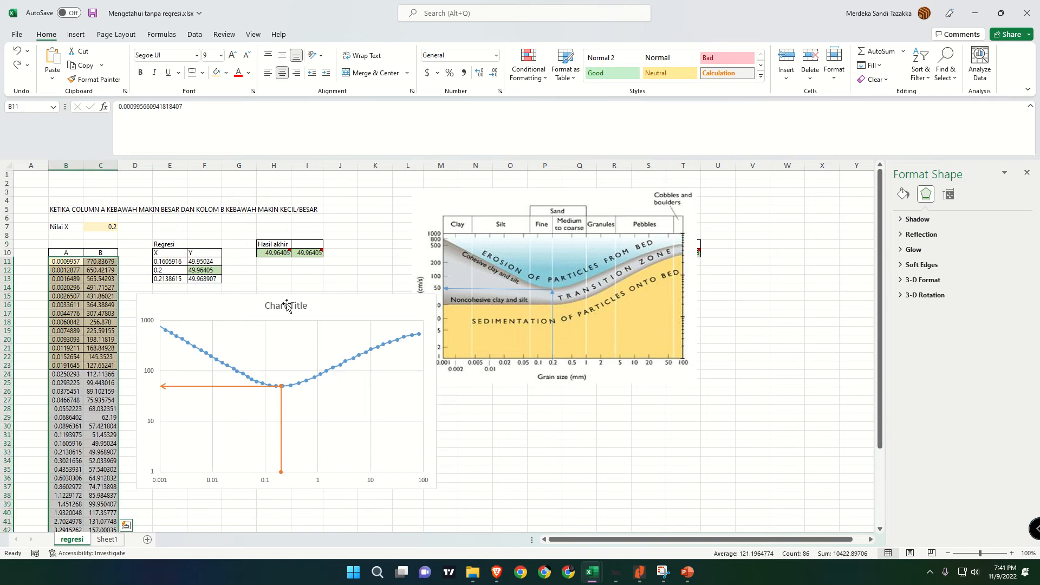
click(501, 248)
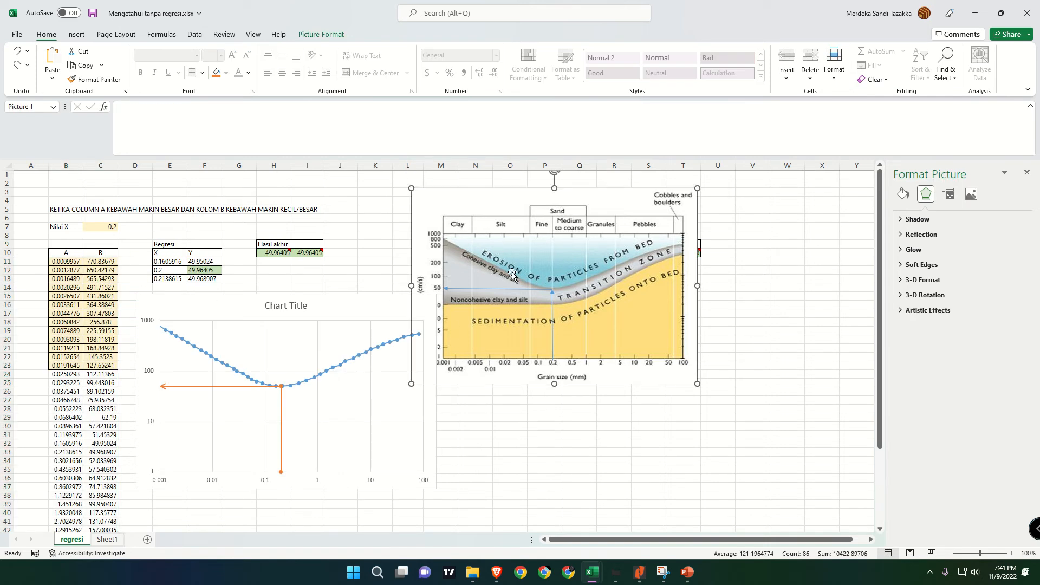
click(406, 245)
click(480, 245)
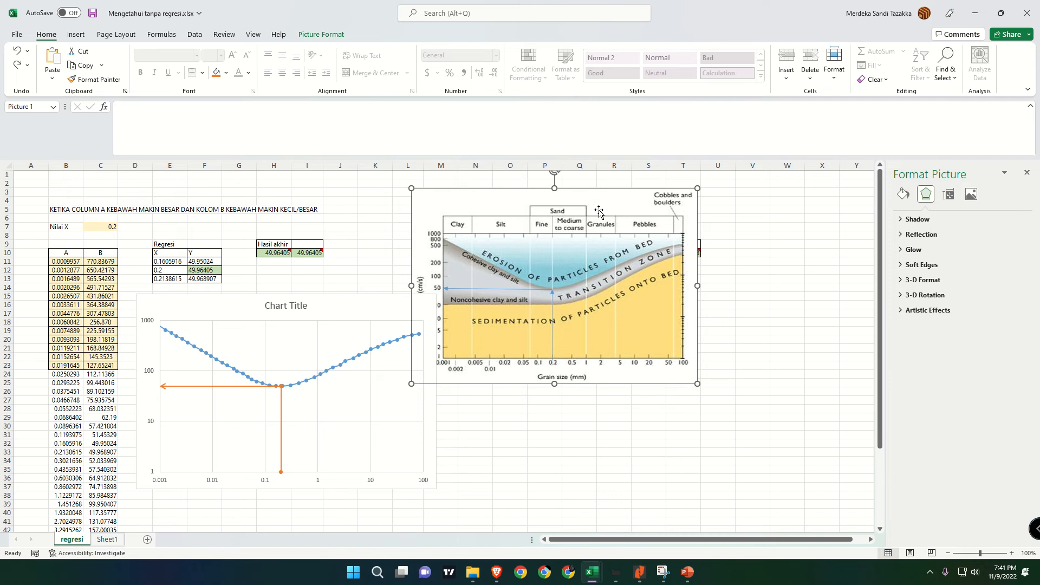
Search for and launch the Graph Grabber application.
click(377, 572)
text(gra)
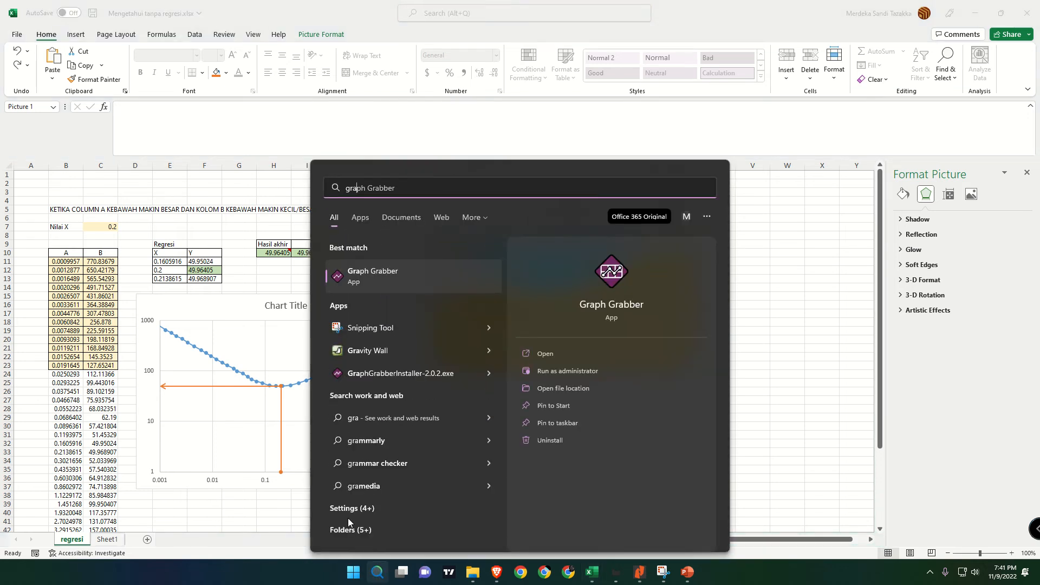
key(Return)
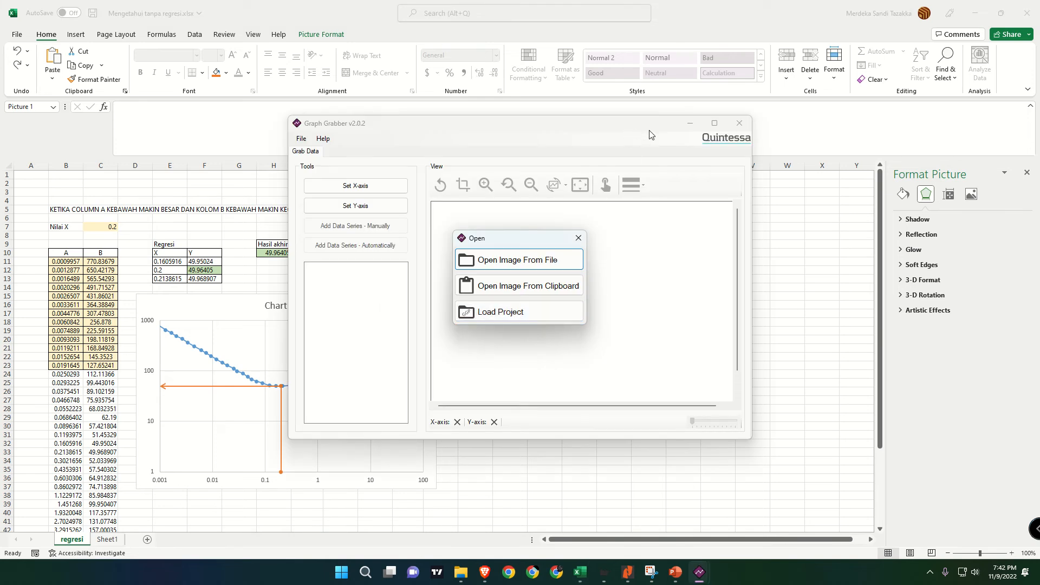
Switch back to the Excel workbook and copy the erosion and sedimentation diagram picture.
click(797, 277)
right_click(599, 231)
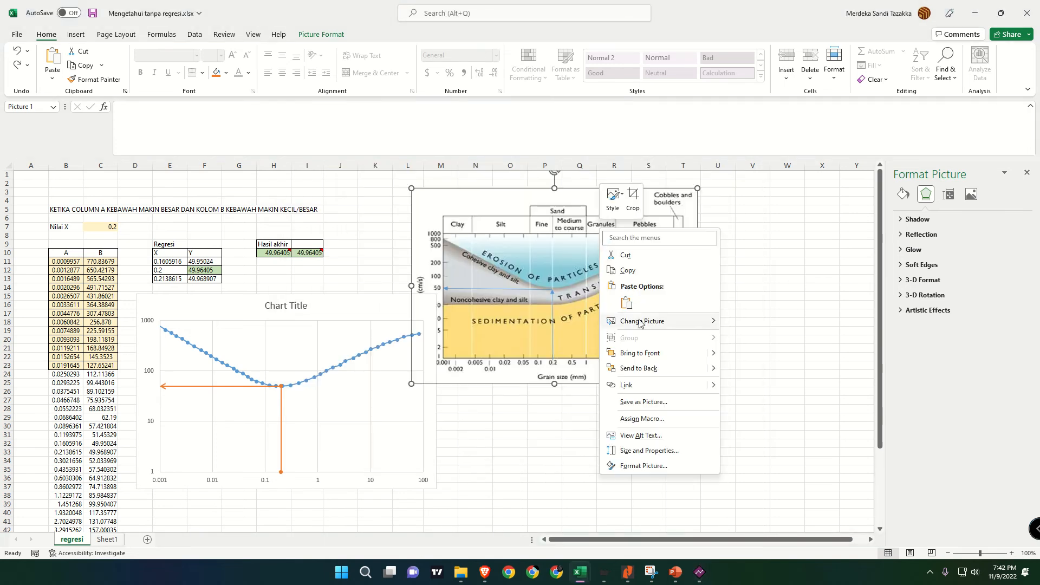
key(Escape)
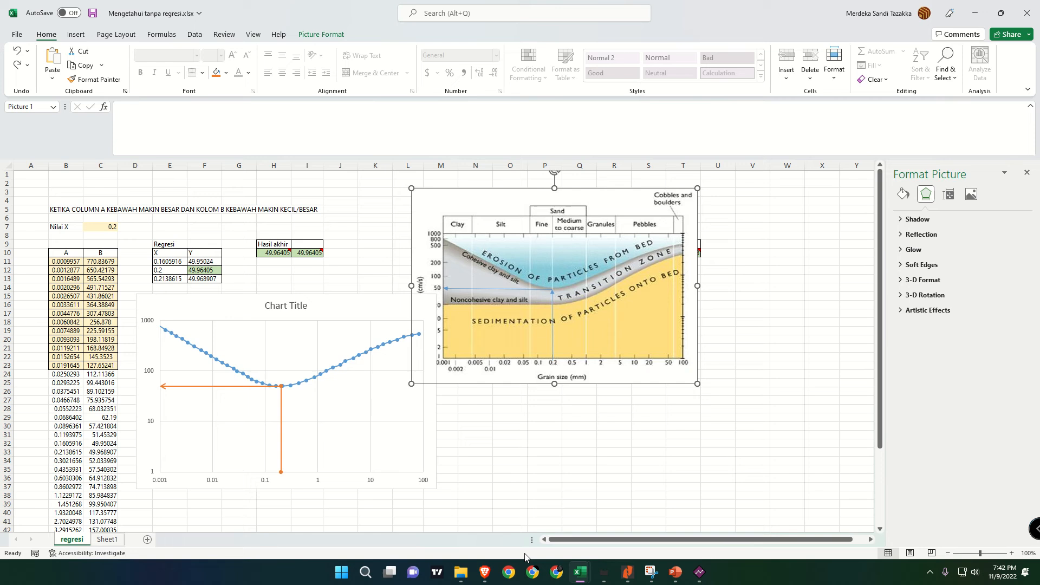
Switch to Graph Grabber and open the copied diagram image from the clipboard.
click(699, 573)
click(729, 514)
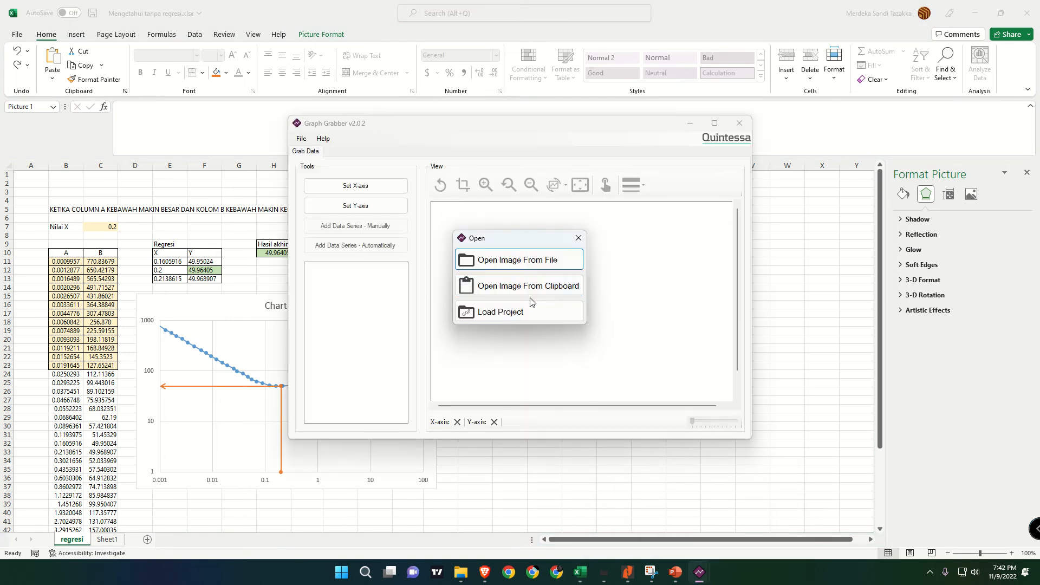
click(531, 293)
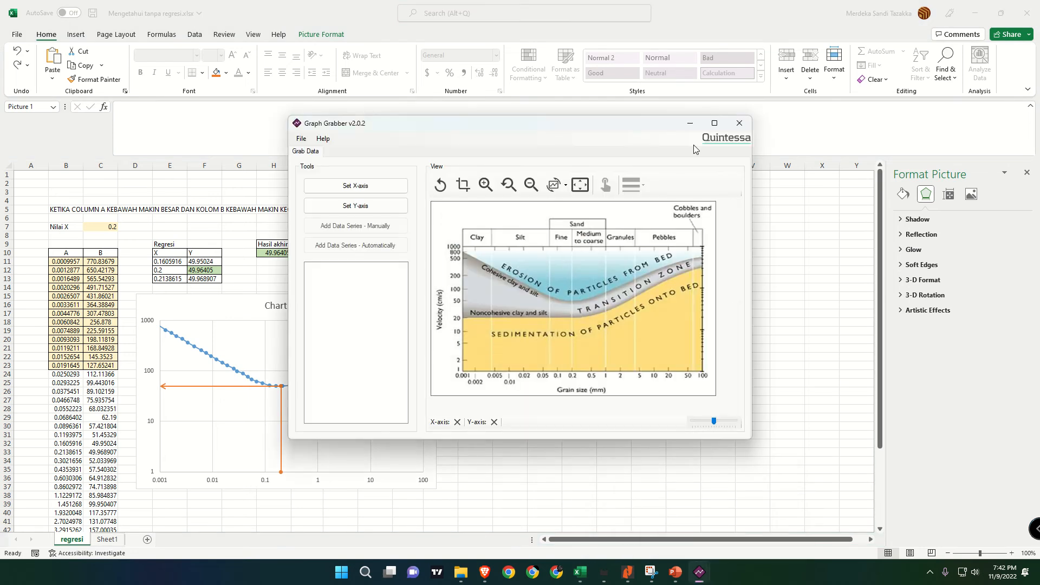
Define the X-axis along the diagram's grain size baseline with minimum 0.001, maximum 100 and a logarithmic scale.
click(712, 126)
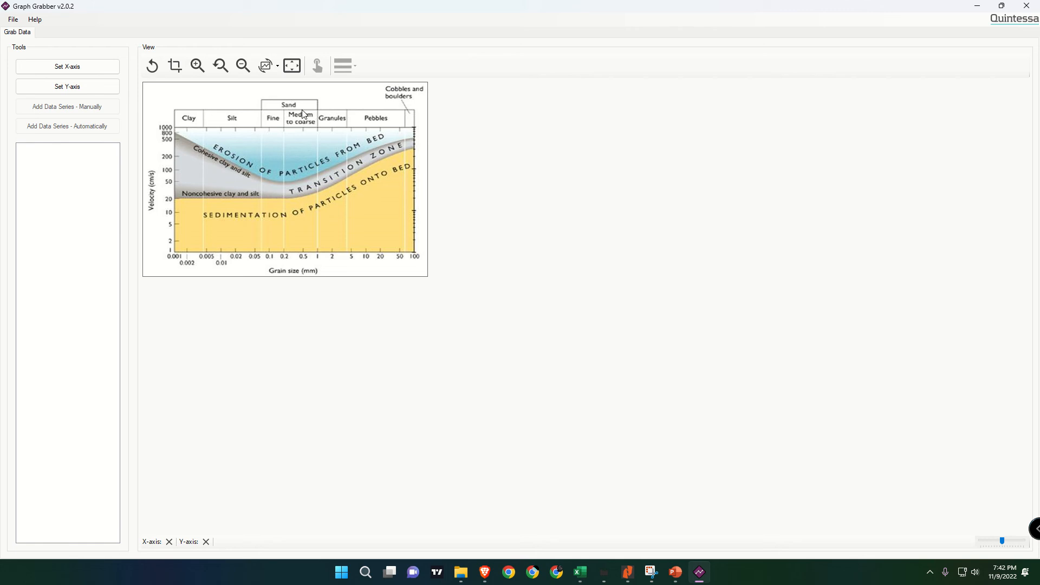
click(198, 66)
click(198, 66)
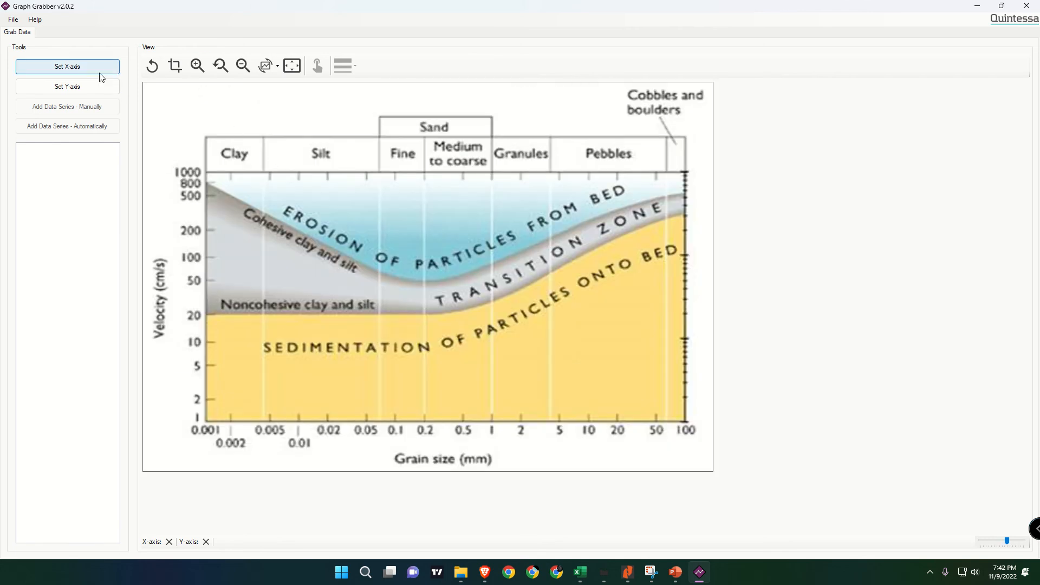
click(67, 66)
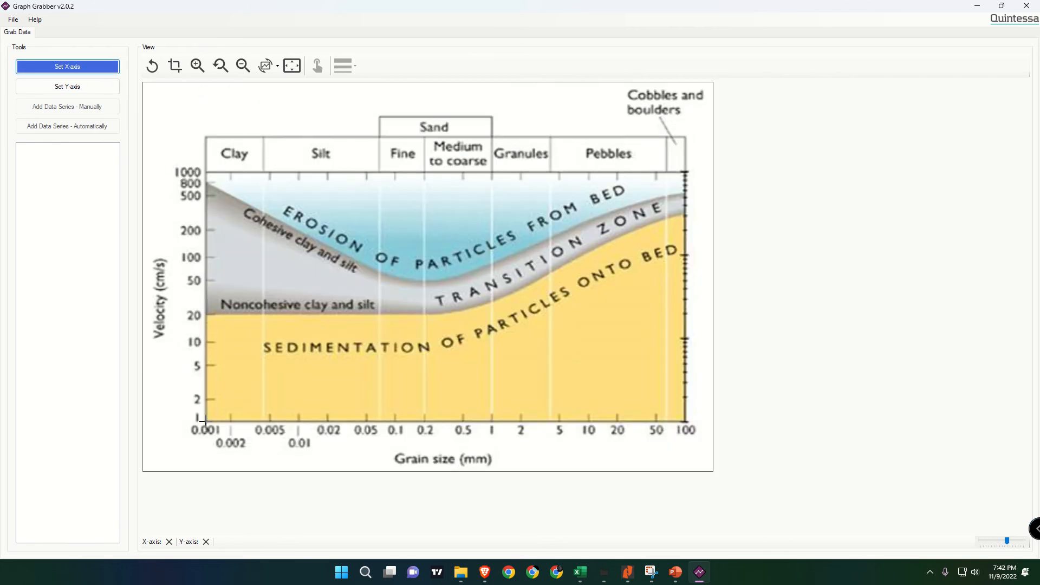
drag(204, 423, 686, 422)
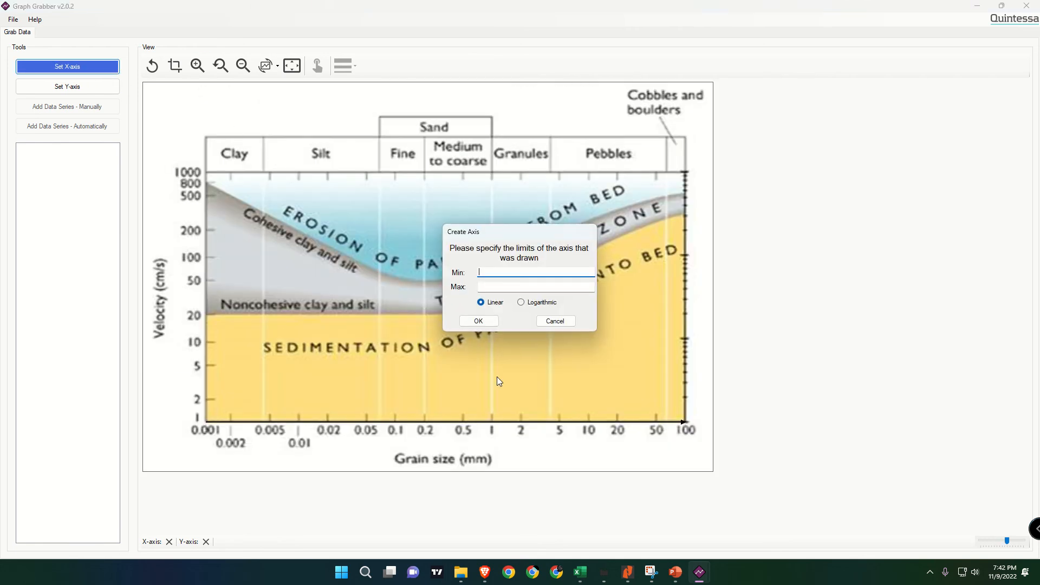
text(0.001)
click(509, 288)
text(100)
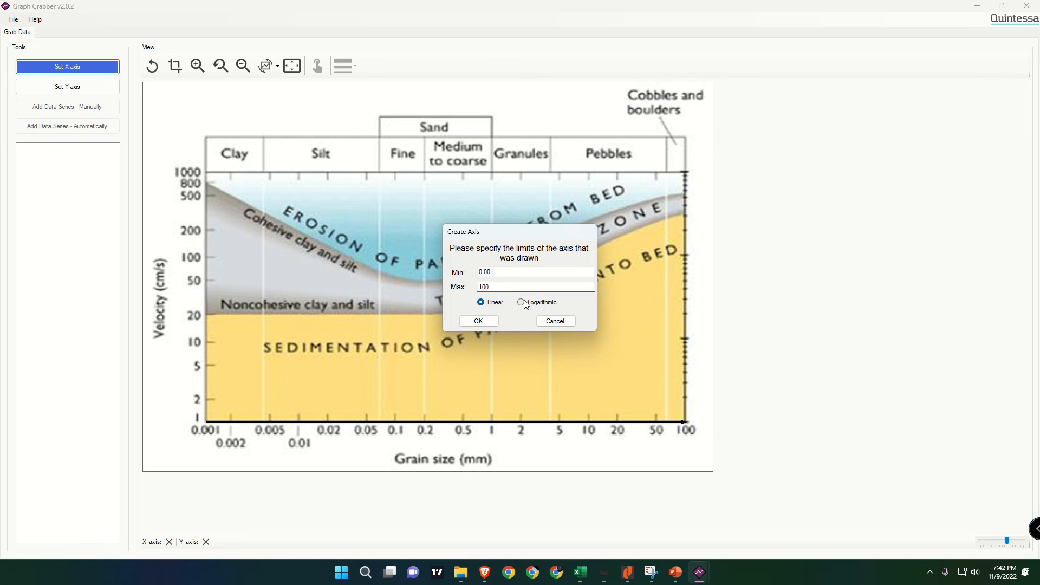
click(521, 302)
click(479, 322)
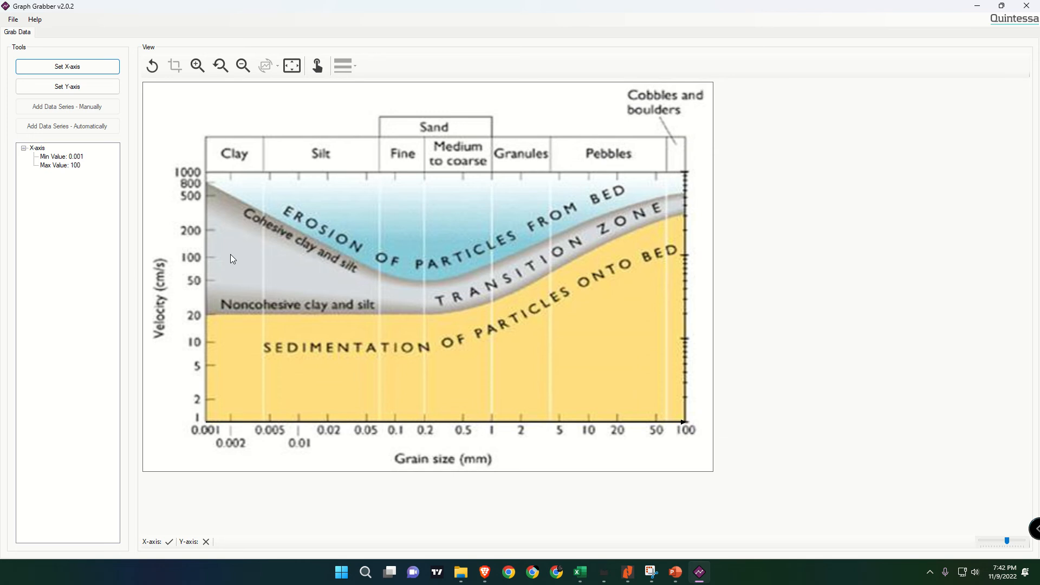
Define the Y-axis along the diagram's velocity axis, from the origin up, with minimum 1, maximum 1000 and a logarithmic scale.
click(90, 86)
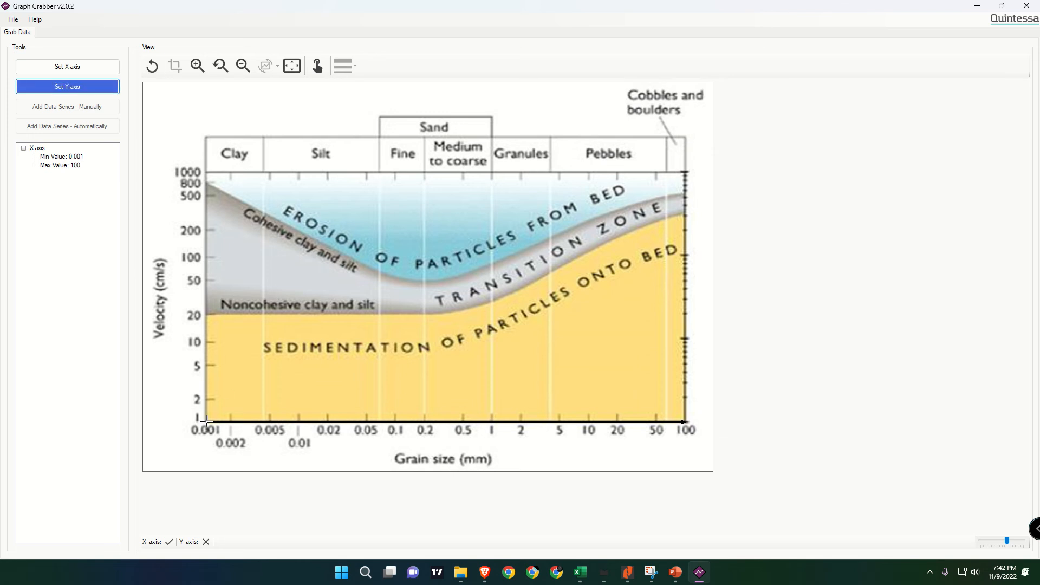
drag(205, 422, 206, 173)
drag(205, 173, 205, 173)
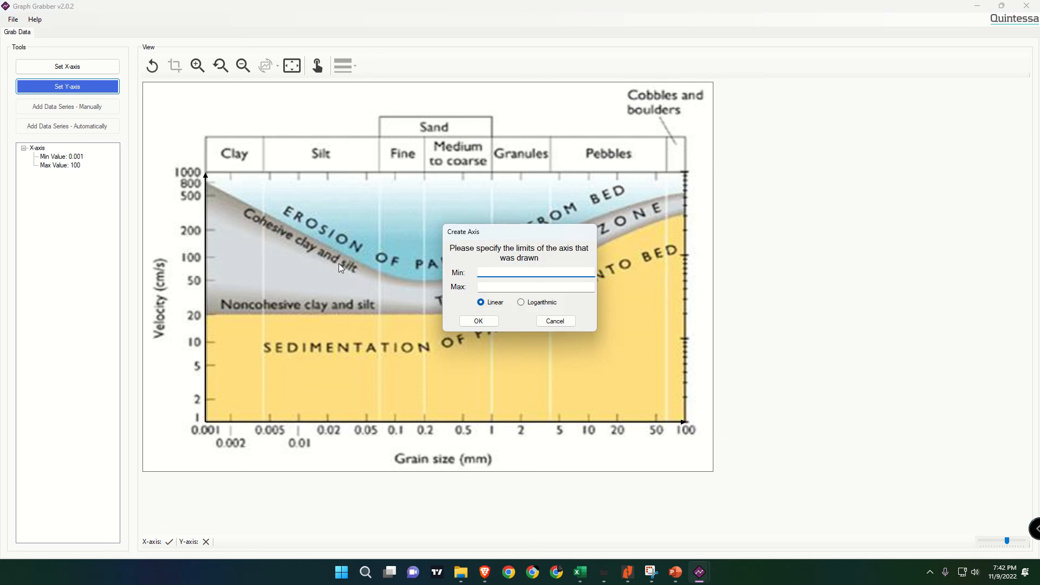
text(1)
click(503, 285)
text(1000)
click(521, 304)
click(480, 322)
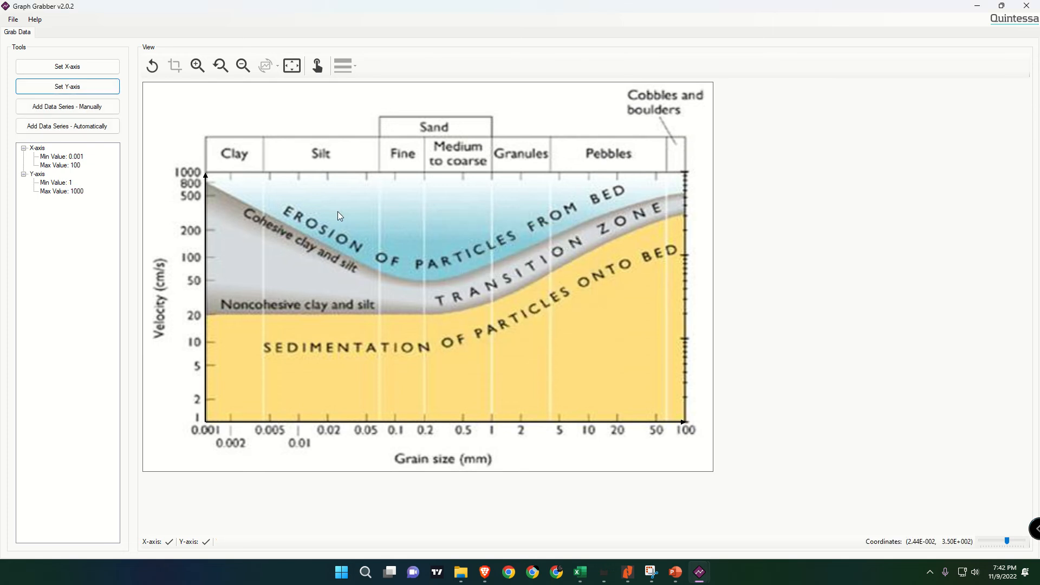